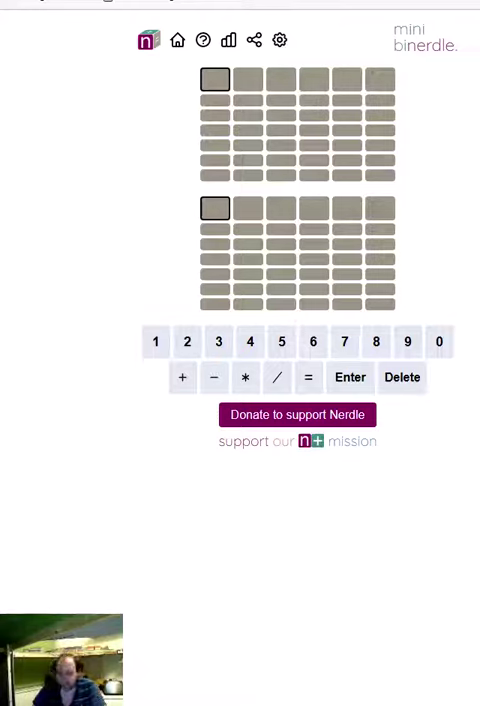
{"action": "type", "text": "8*3"}
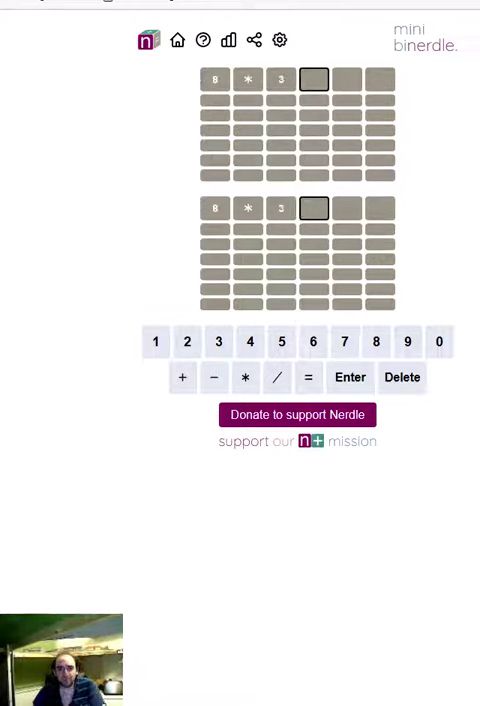
{"action": "type", "text": "=24"}
- Submit 8*3=24 as the first guess on both boards
{"action": "key", "text": "Return"}
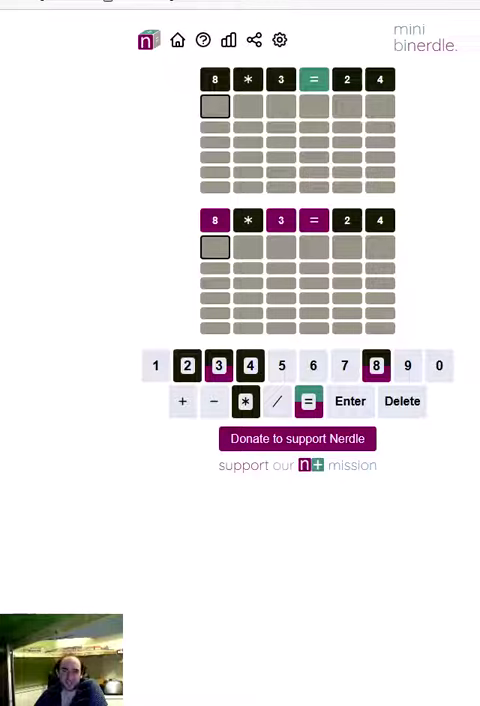
{"action": "type", "text": "11-"}
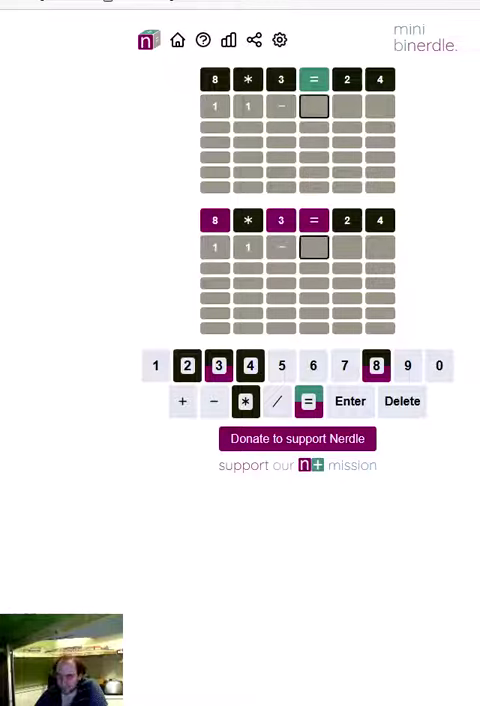
{"action": "type", "text": "8=3"}
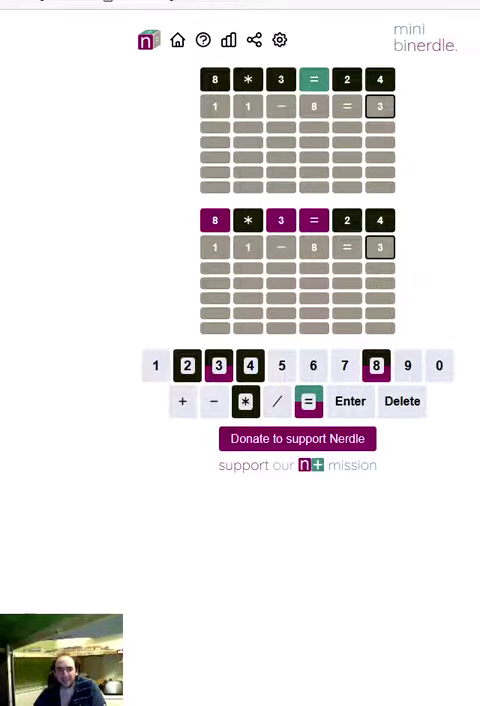
- Submit 11-8=3 as the second guess, turning the lower board all green
{"action": "key", "text": "Return"}
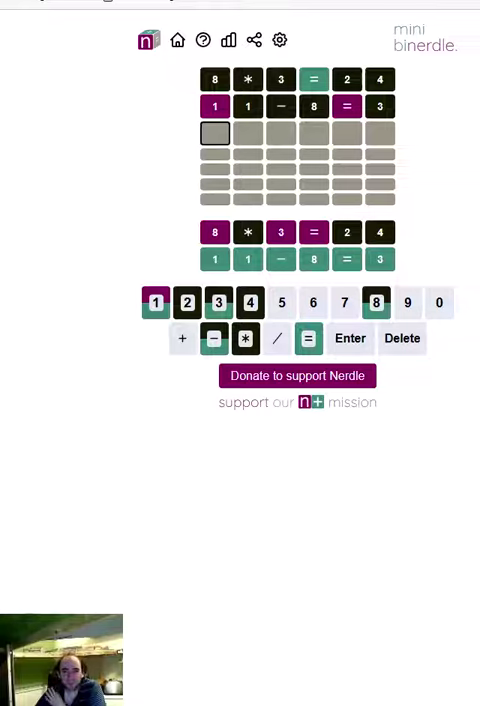
{"action": "type", "text": "9+7"}
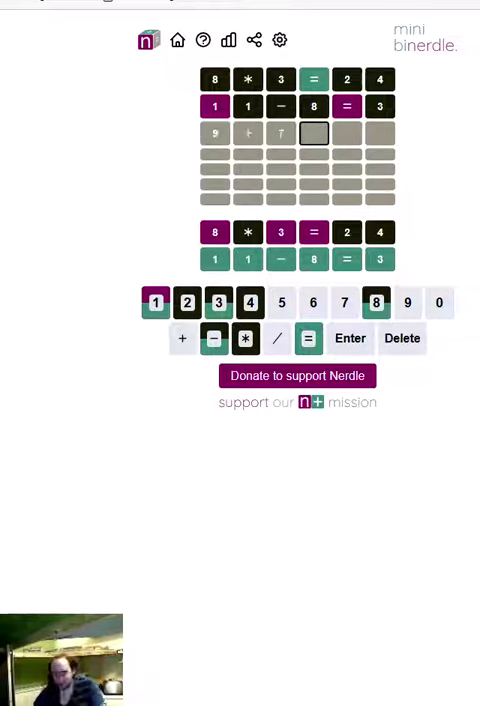
{"action": "type", "text": "=1"}
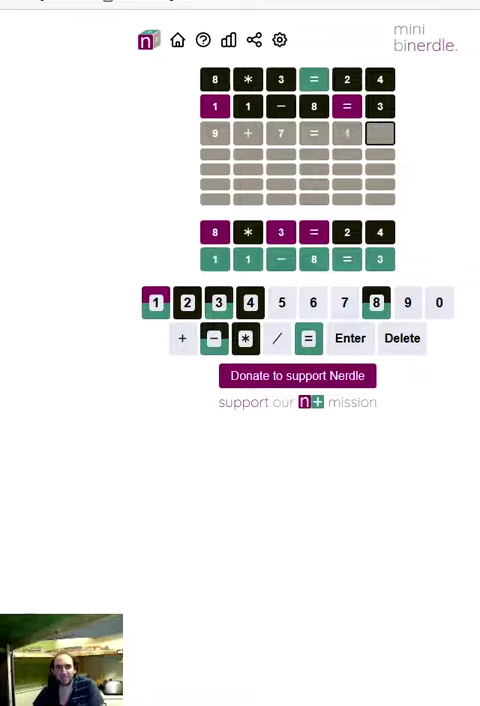
{"action": "type", "text": "6"}
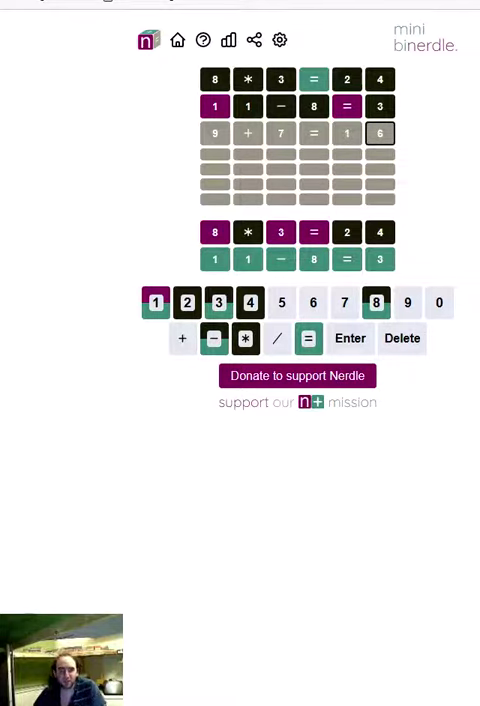
- Submit 9+7=16 as the third guess to solve the upper board
{"action": "key", "text": "Return"}
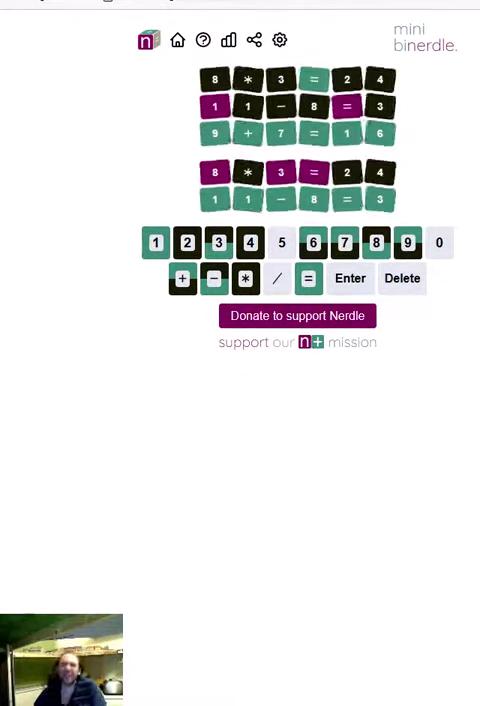